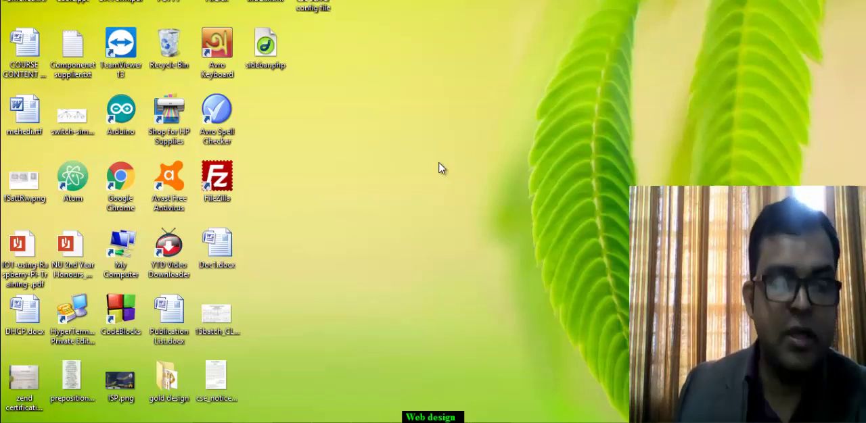
Launch FileZilla, dismiss the new-version notice, and bring the Chrome window to the front
{"action": "double_click", "coordinate": [218, 176]}
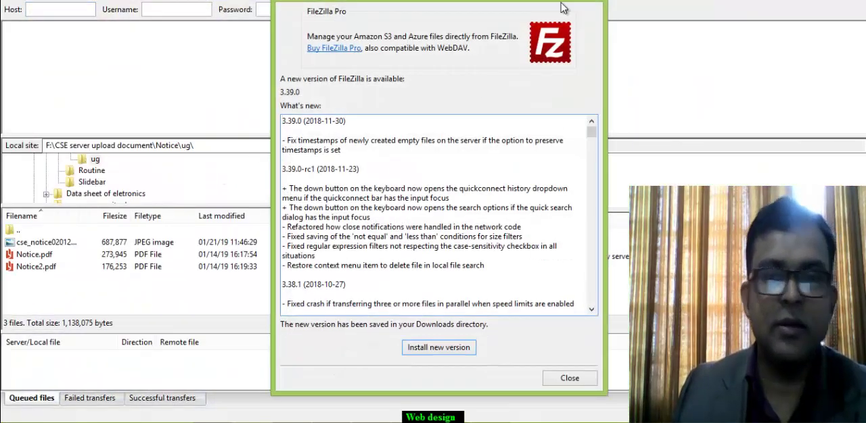
{"action": "key", "text": "Escape"}
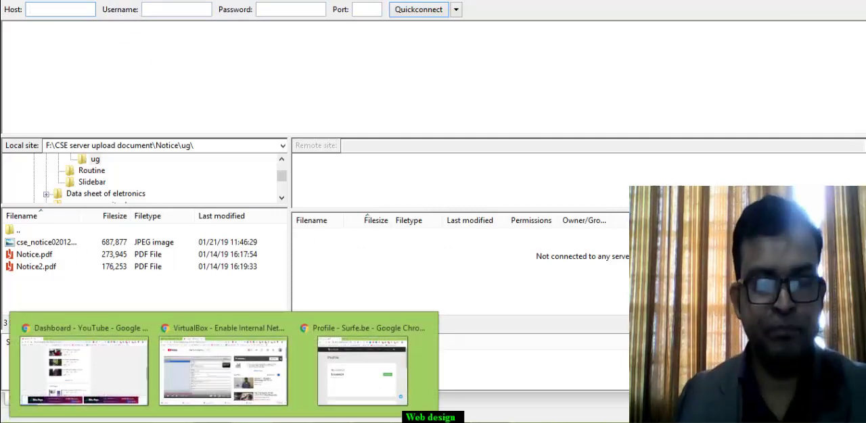
{"action": "left_click", "coordinate": [350, 338]}
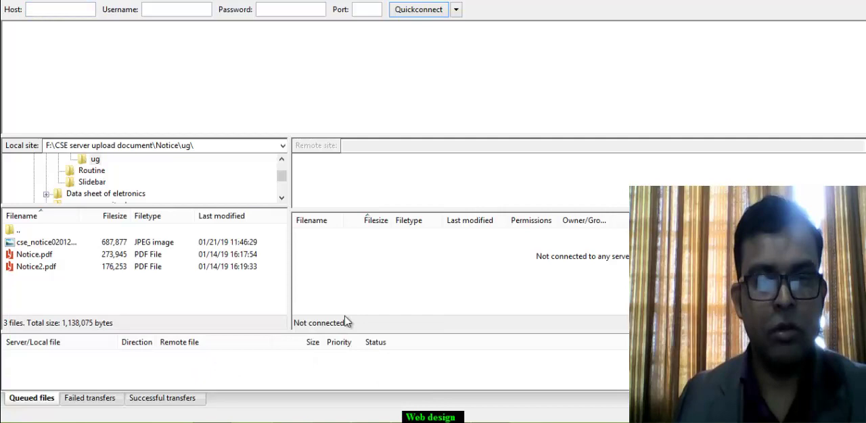
{"action": "left_click_drag", "start_coordinate": [433, 78], "coordinate": [345, 9]}
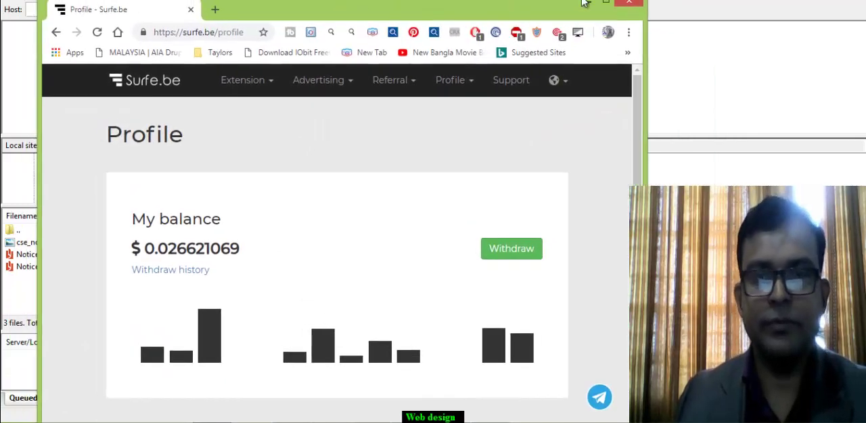
{"action": "left_click", "coordinate": [612, 6]}
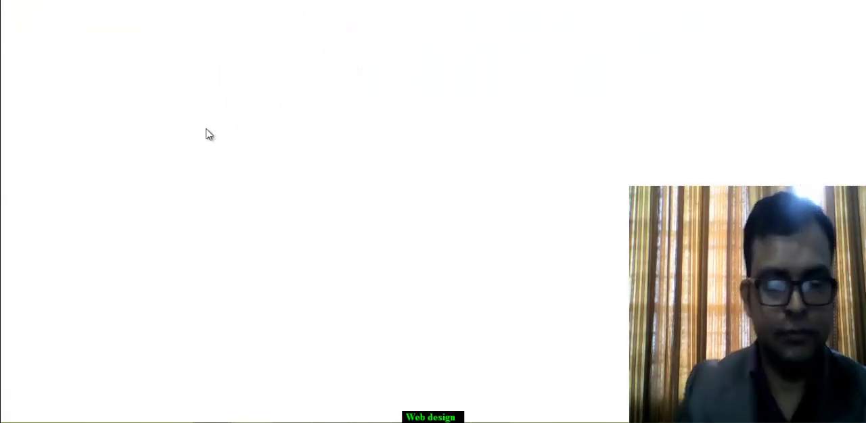
{"action": "type", "text": "www"}
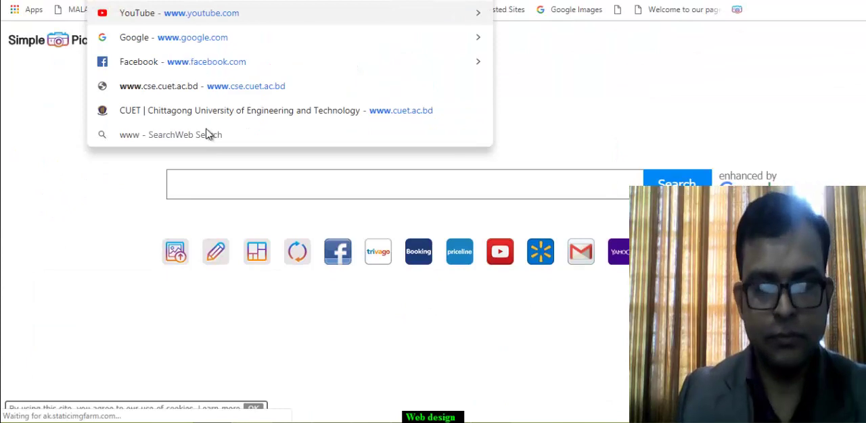
{"action": "type", "text": ".g"}
{"action": "key", "text": "Return"}
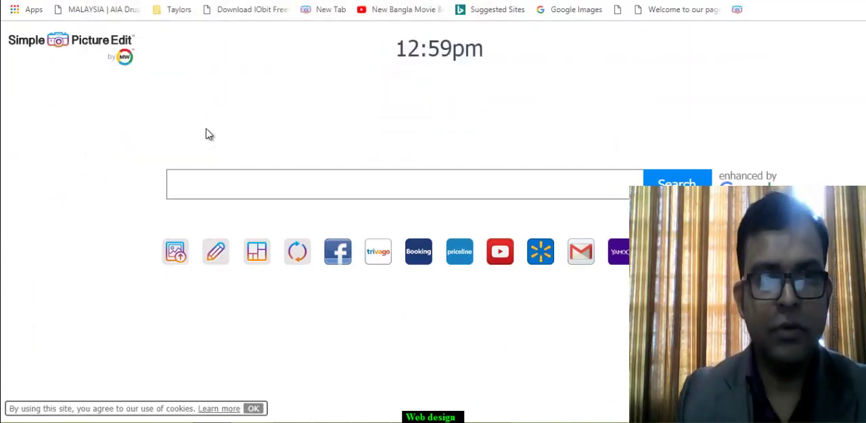
{"action": "type", "text": "fl"}
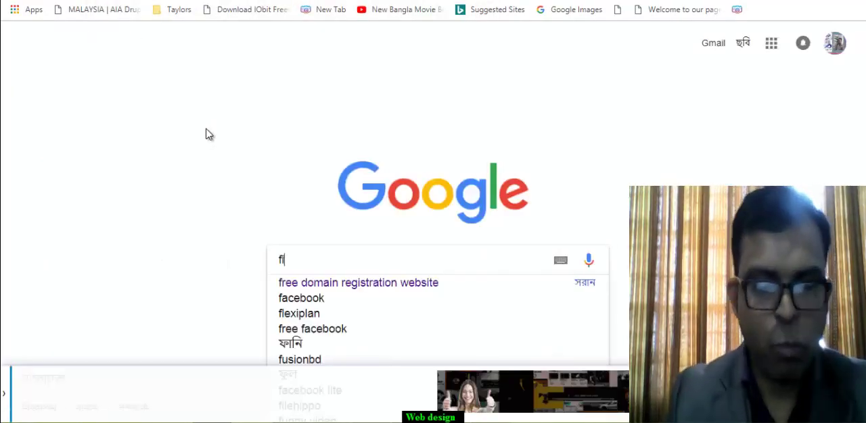
{"action": "type", "text": "le"}
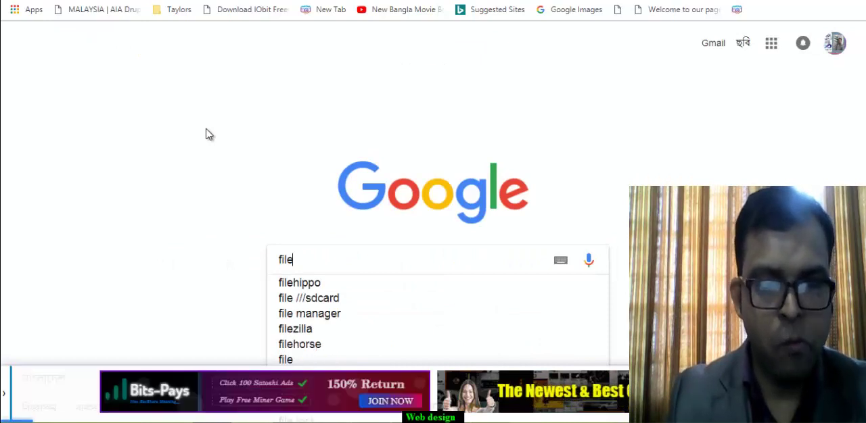
{"action": "type", "text": "zila"}
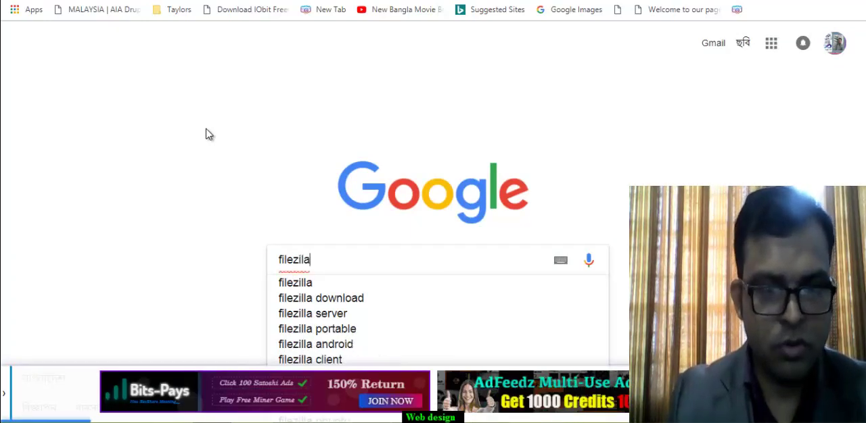
Search for filezilla, start the reCAPTCHA check, and mark the motorcycle tiles
{"action": "left_click", "coordinate": [357, 302]}
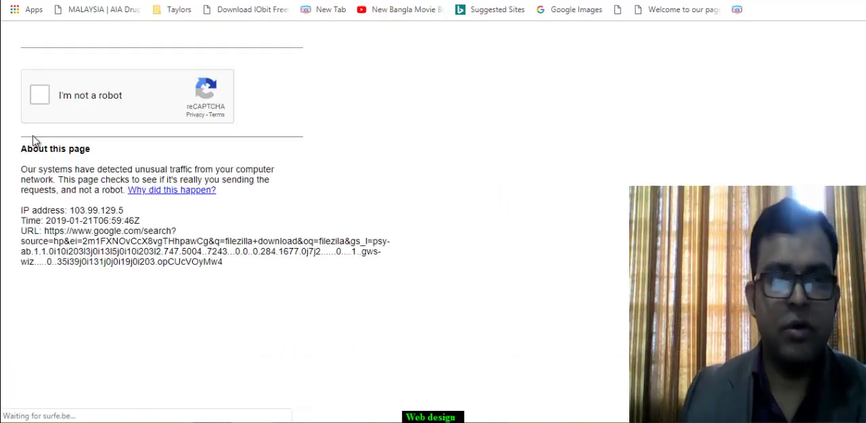
{"action": "left_click", "coordinate": [40, 97]}
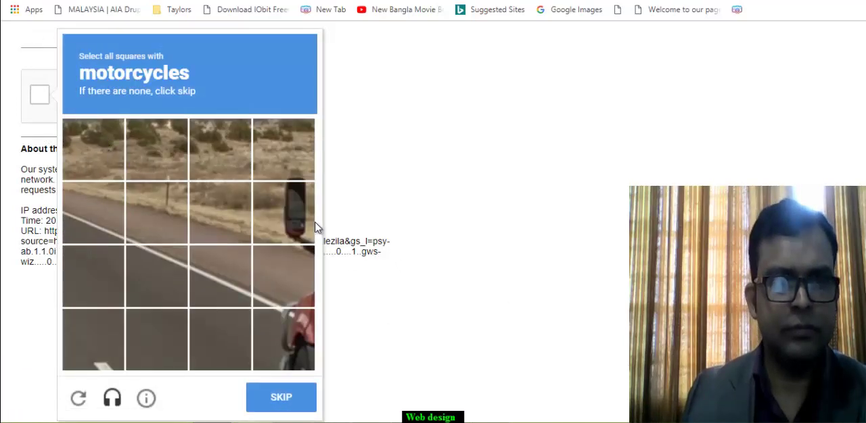
{"action": "left_click", "coordinate": [284, 338]}
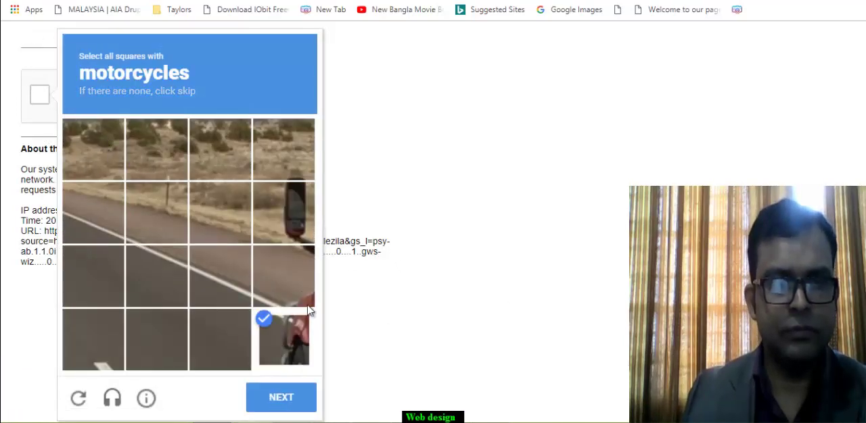
{"action": "left_click", "coordinate": [300, 271]}
{"action": "left_click", "coordinate": [300, 220]}
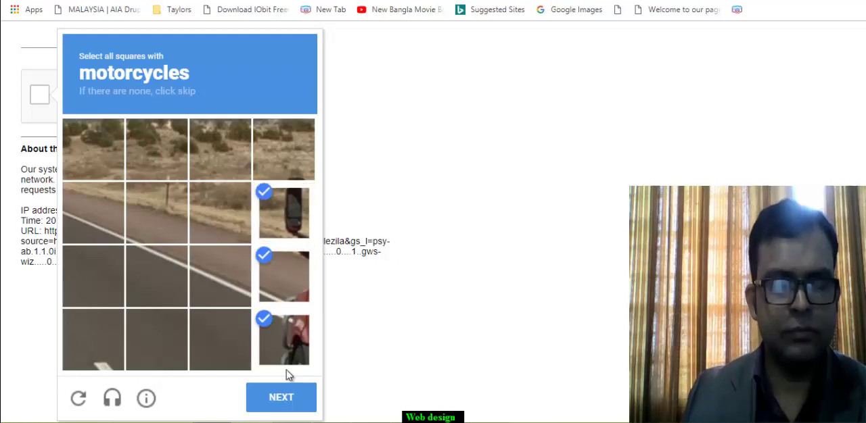
{"action": "left_click", "coordinate": [282, 398]}
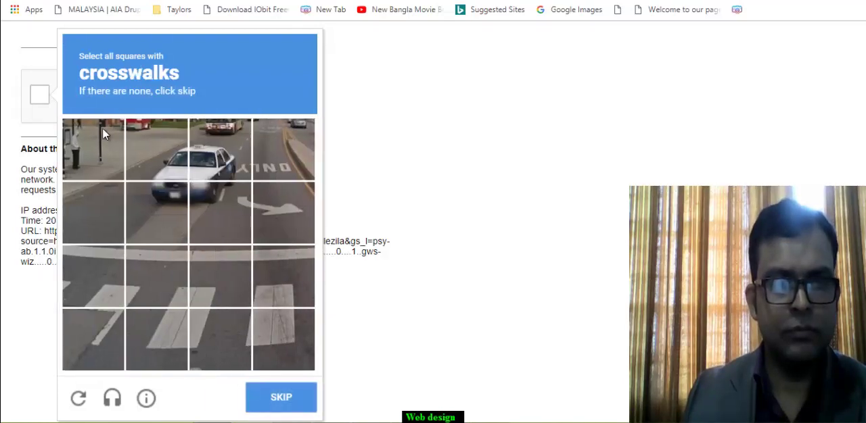
Mark all the crosswalk tiles and submit the reCAPTCHA challenge
{"action": "left_click", "coordinate": [284, 217]}
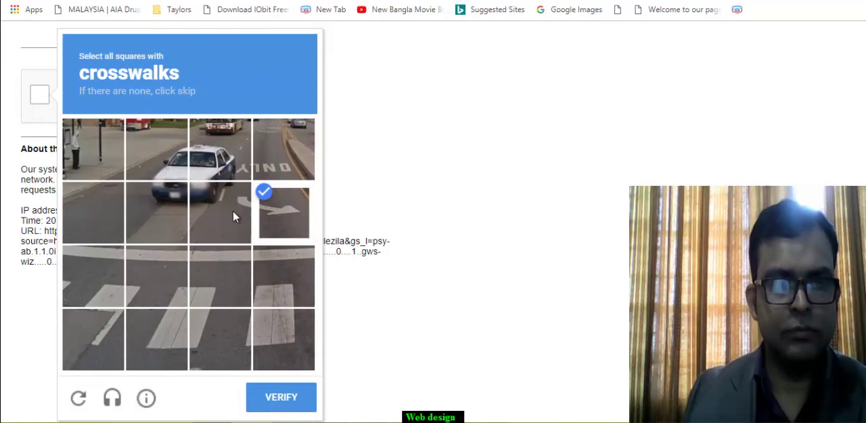
{"action": "left_click", "coordinate": [232, 211]}
{"action": "left_click", "coordinate": [103, 286]}
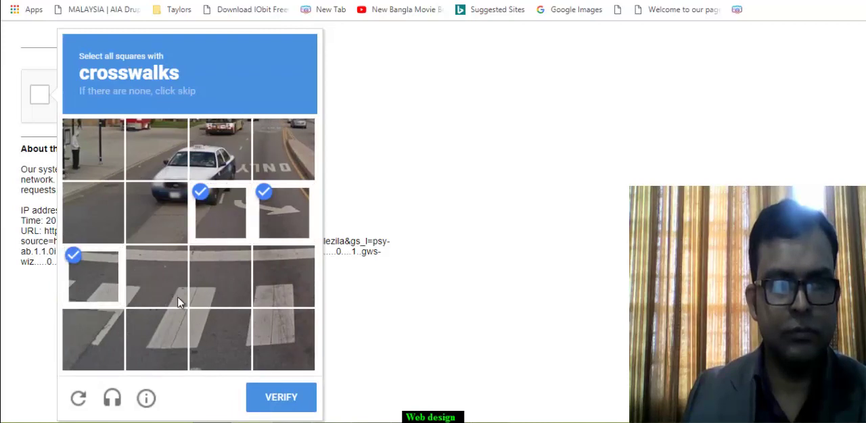
{"action": "left_click", "coordinate": [184, 293]}
{"action": "left_click", "coordinate": [116, 331]}
{"action": "left_click", "coordinate": [194, 333]}
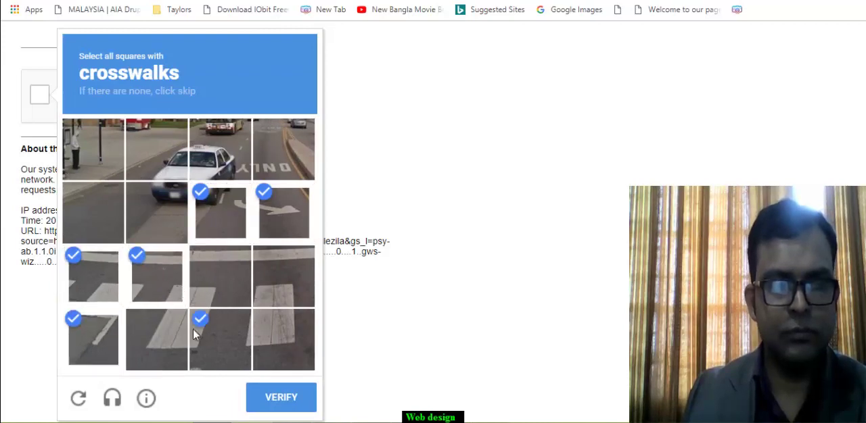
{"action": "left_click", "coordinate": [250, 329]}
{"action": "left_click", "coordinate": [287, 319]}
{"action": "left_click", "coordinate": [216, 283]}
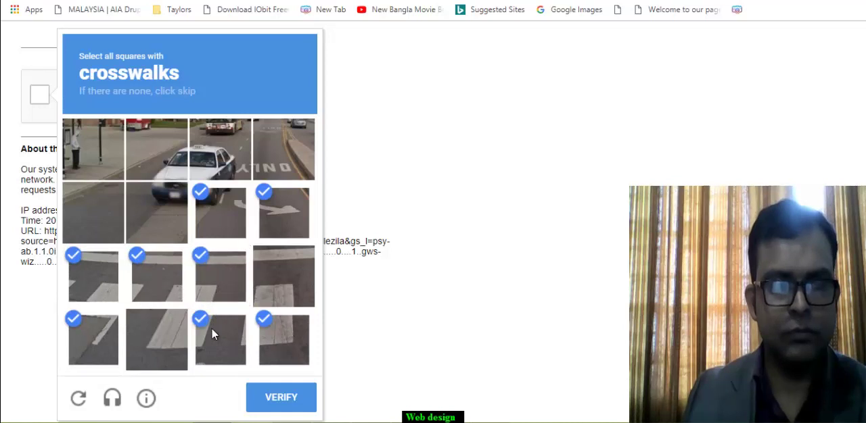
{"action": "left_click", "coordinate": [279, 399]}
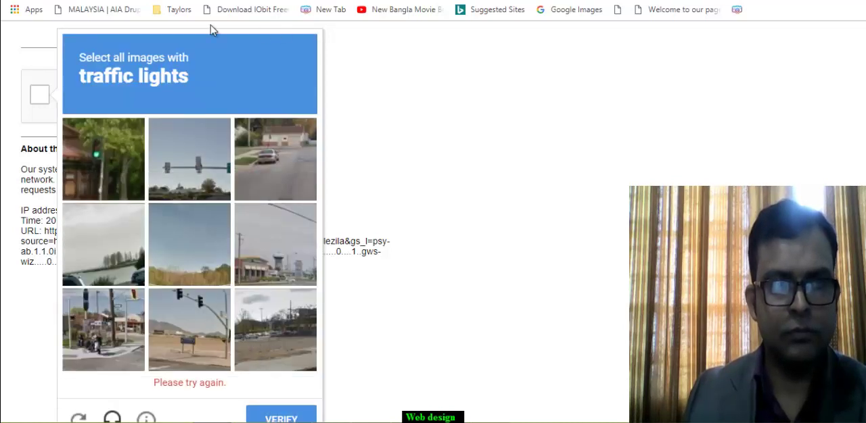
Leave the captcha page and focus the Google search box for a new query
{"action": "left_click", "coordinate": [18, 3]}
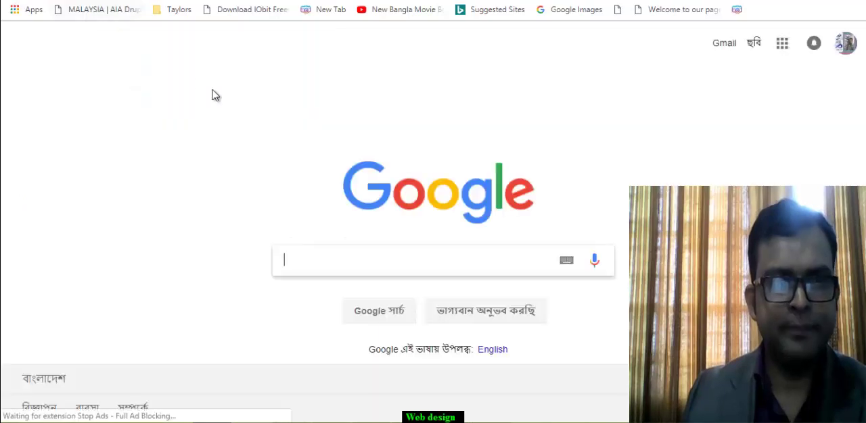
{"action": "left_click", "coordinate": [315, 259]}
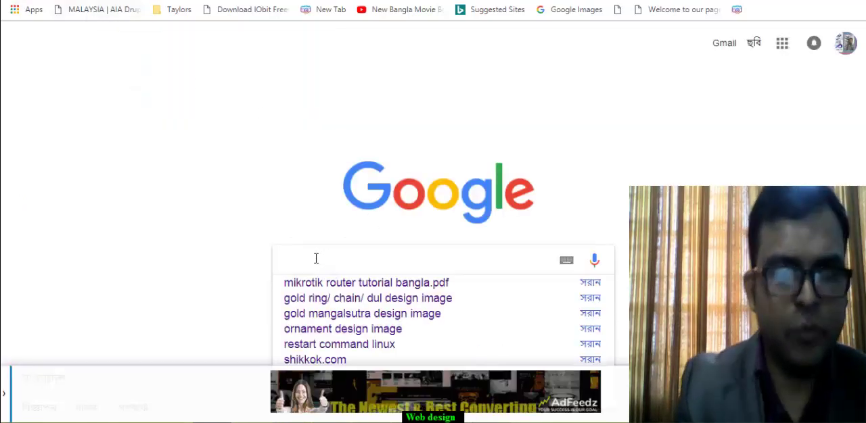
{"action": "type", "text": "file"}
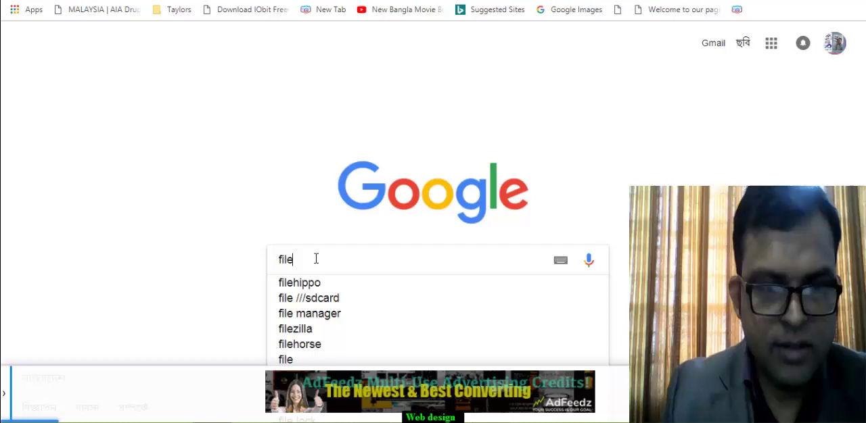
{"action": "type", "text": "zi"}
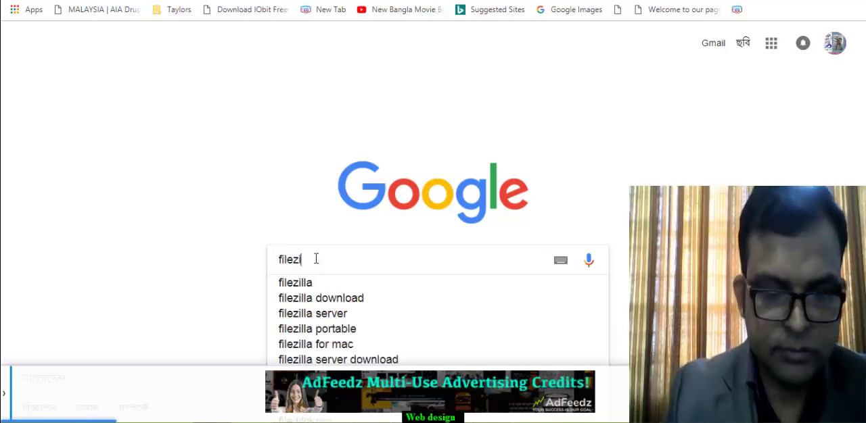
{"action": "type", "text": "la"}
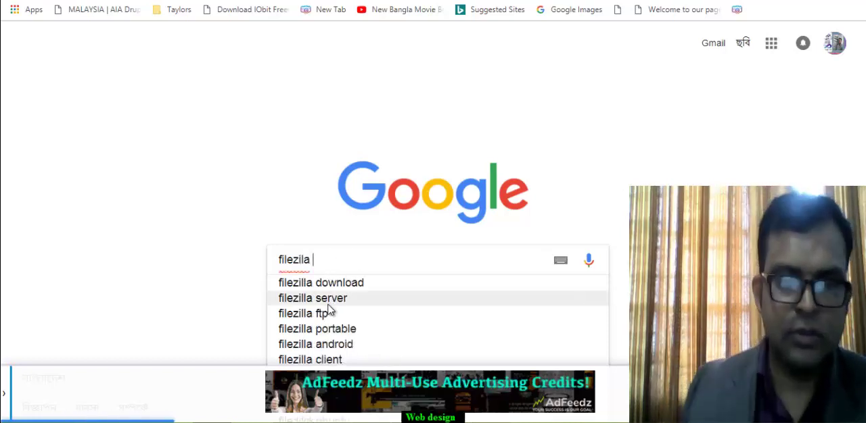
{"action": "left_click", "coordinate": [323, 314]}
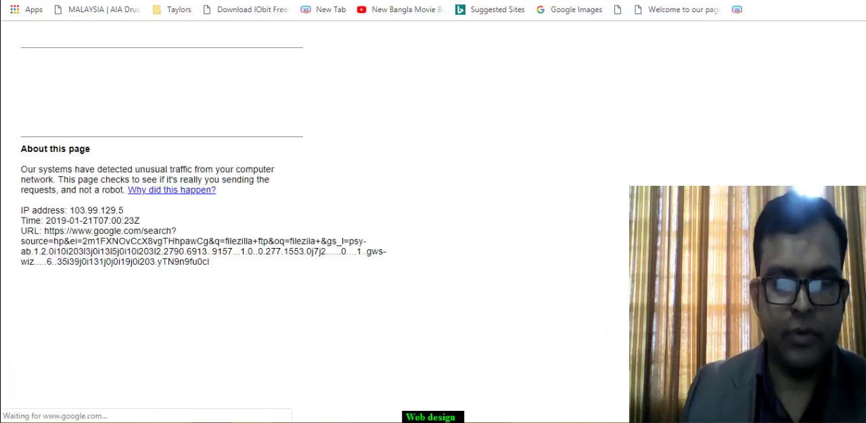
{"action": "left_click", "coordinate": [39, 96]}
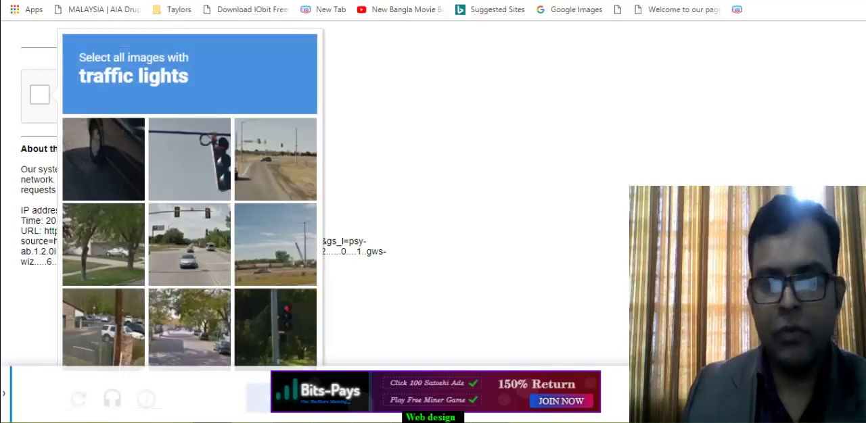
{"action": "left_click", "coordinate": [101, 26]}
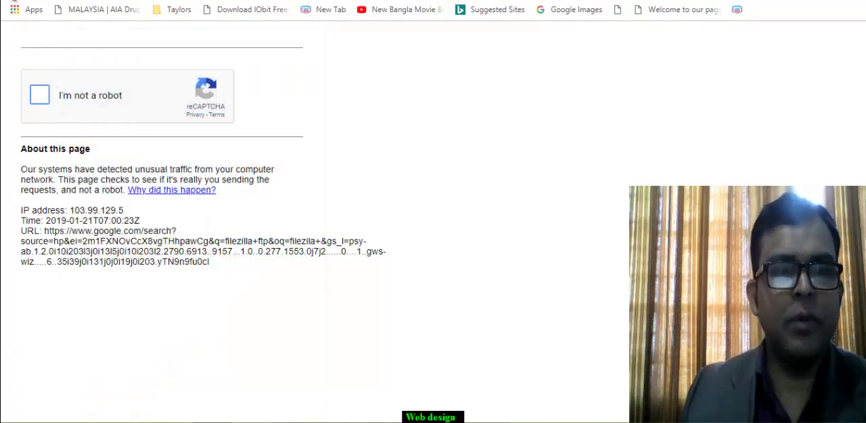
{"action": "key", "text": "alt+Left"}
{"action": "key", "text": "alt+Left"}
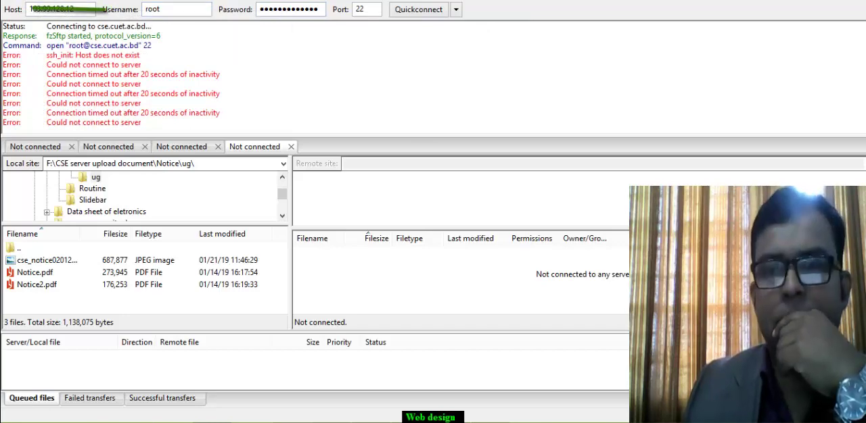
{"action": "scroll", "coordinate": [432, 78], "scroll_direction": "up", "scroll_amount": 5}
{"action": "scroll", "coordinate": [433, 78], "scroll_direction": "down", "scroll_amount": 4}
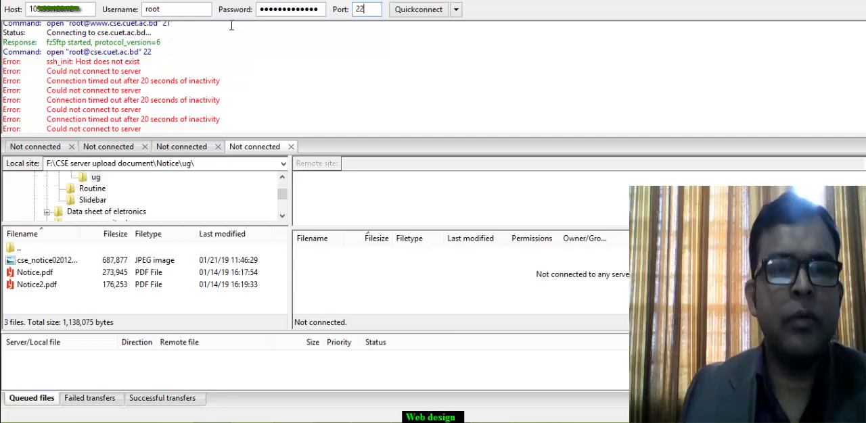
Quickconnect over SFTP, adjust the pane widths, select .eggcups, and expand root remotely
{"action": "left_click", "coordinate": [419, 10]}
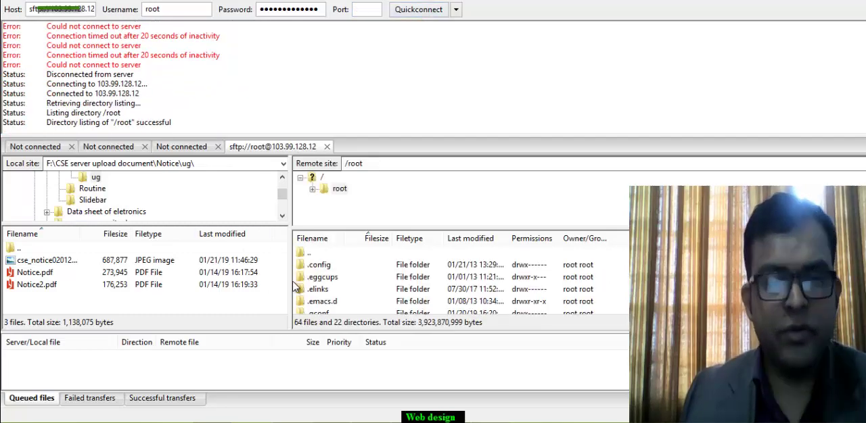
{"action": "mouse_move", "coordinate": [284, 279]}
{"action": "left_mouse_down"}
{"action": "mouse_move", "coordinate": [230, 274]}
{"action": "mouse_move", "coordinate": [273, 270]}
{"action": "left_mouse_up"}
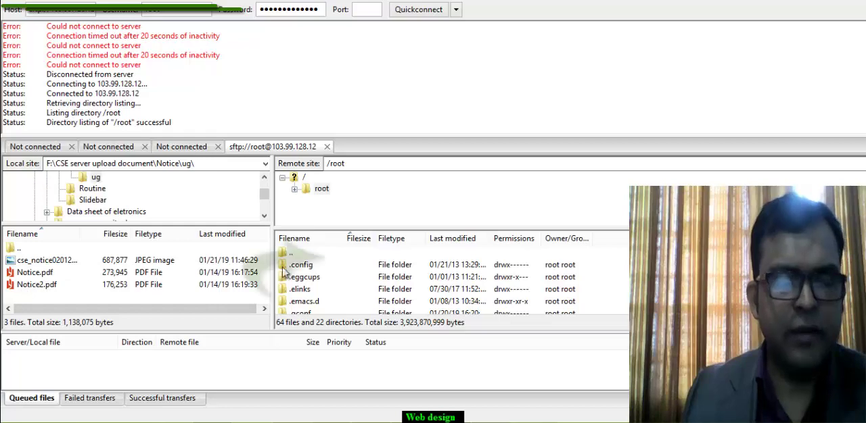
{"action": "left_click", "coordinate": [304, 278]}
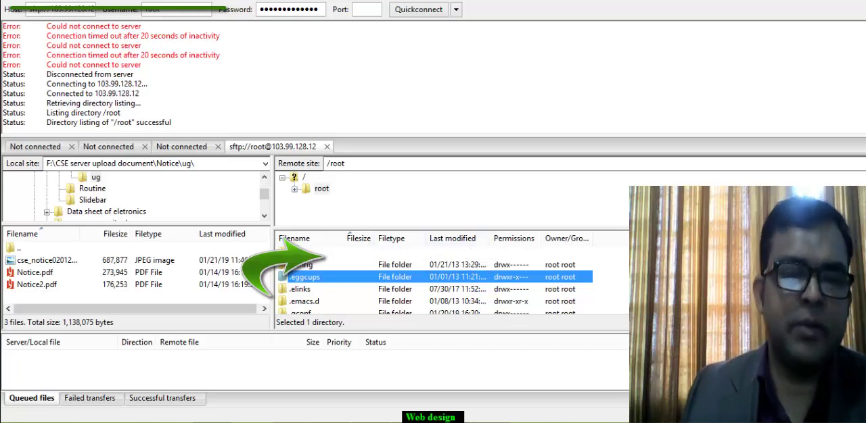
{"action": "left_click_drag", "start_coordinate": [272, 252], "coordinate": [284, 252]}
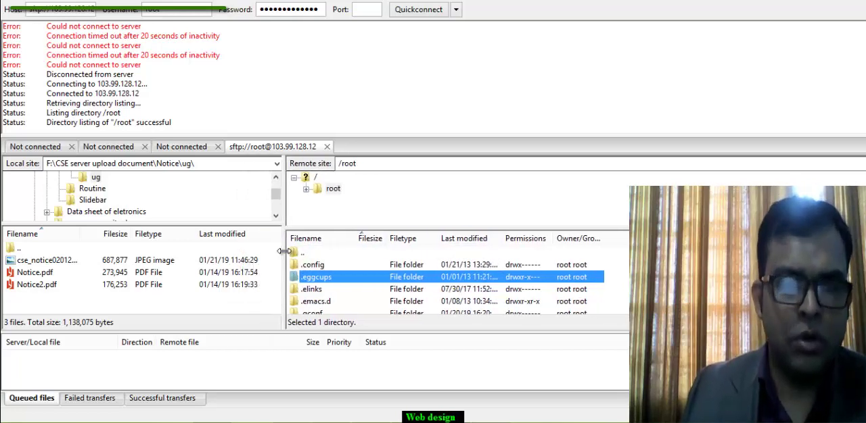
{"action": "scroll", "coordinate": [406, 278], "scroll_direction": "down", "scroll_amount": 2}
{"action": "scroll", "coordinate": [389, 288], "scroll_direction": "up", "scroll_amount": 1}
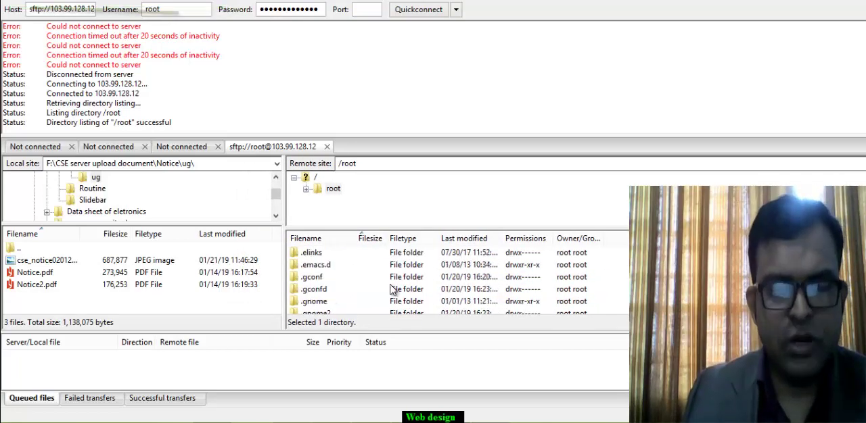
{"action": "scroll", "coordinate": [395, 290], "scroll_direction": "up", "scroll_amount": 1}
{"action": "double_click", "coordinate": [316, 190]}
{"action": "scroll", "coordinate": [420, 203], "scroll_direction": "down", "scroll_amount": 5}
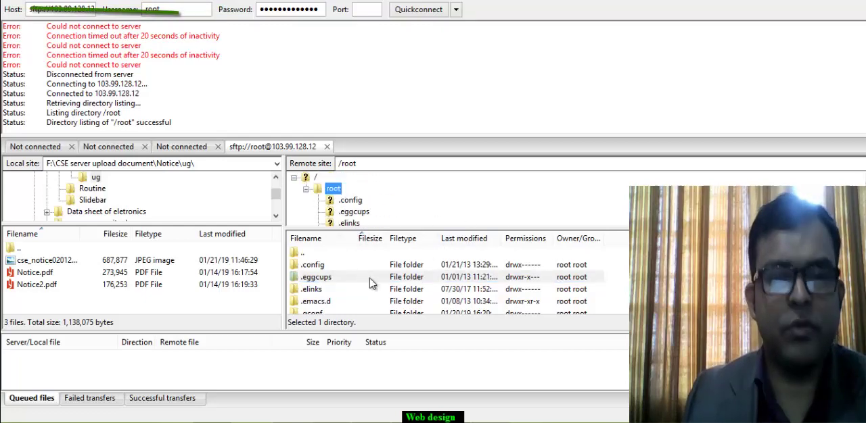
Review the actions for remote .eggcups and local Notice2.pdf, then dismiss the menus
{"action": "right_click", "coordinate": [316, 280]}
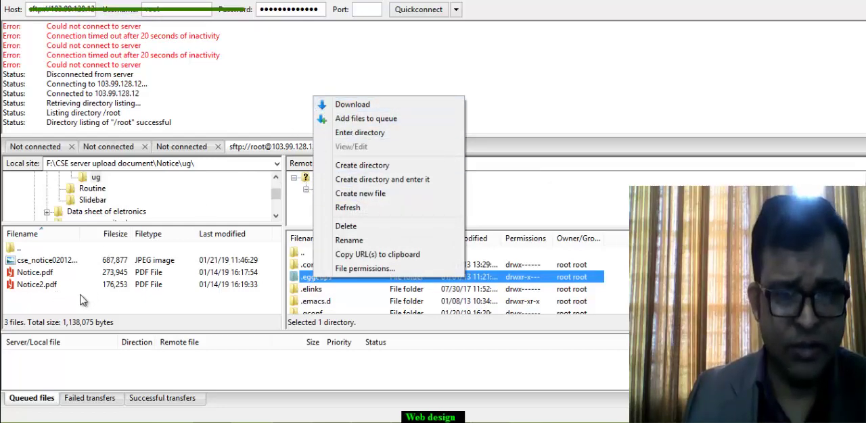
{"action": "left_click", "coordinate": [42, 289]}
{"action": "right_click", "coordinate": [42, 289]}
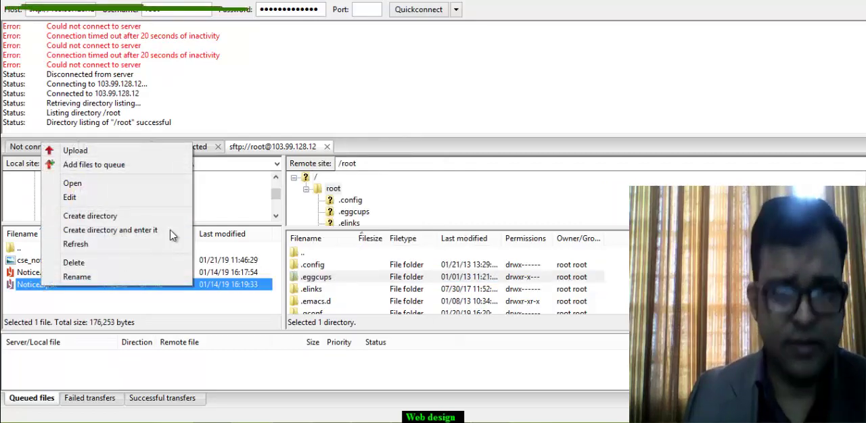
{"action": "left_click", "coordinate": [467, 280]}
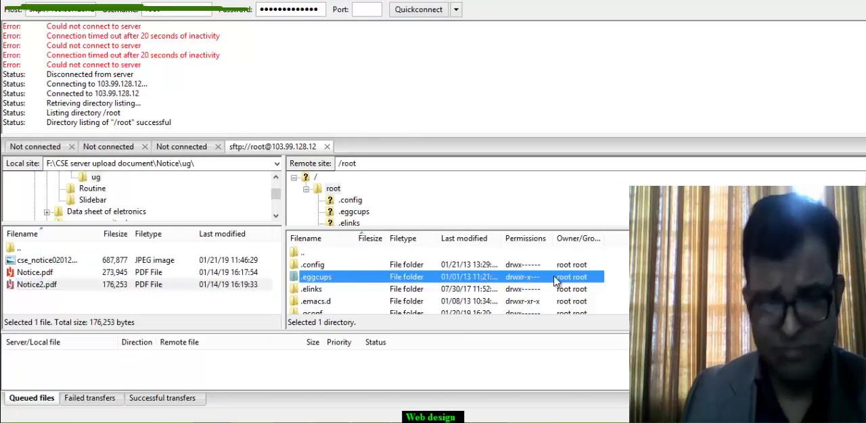